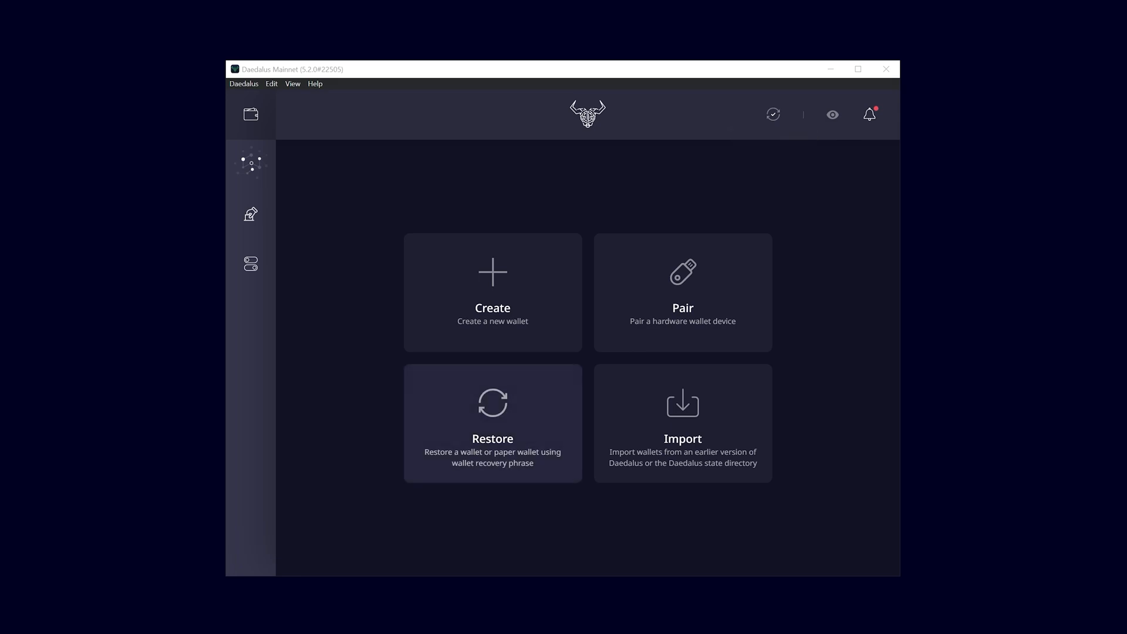
Choose to restore a Daedalus wallet of the 24-word Shelley type
left_click(492, 423)
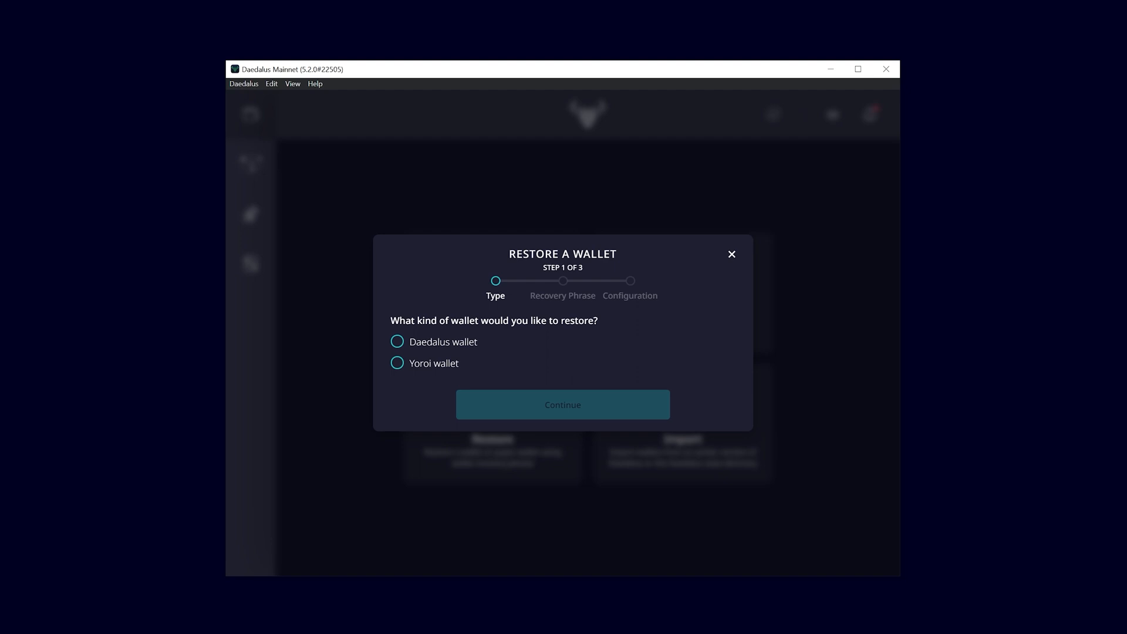
left_click(397, 342)
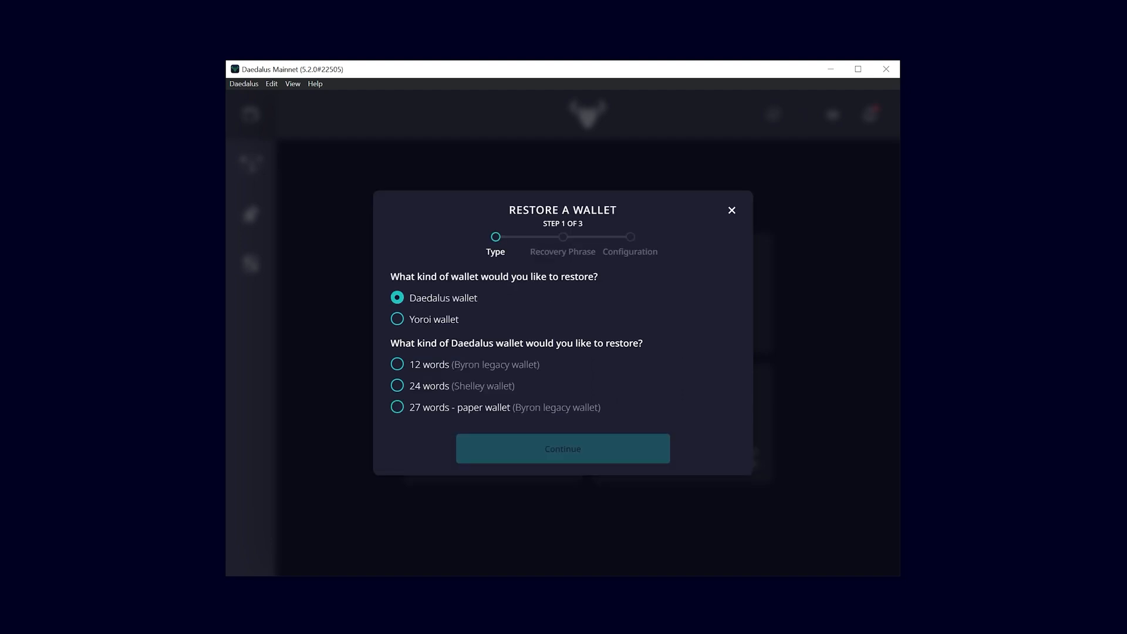
left_click(398, 384)
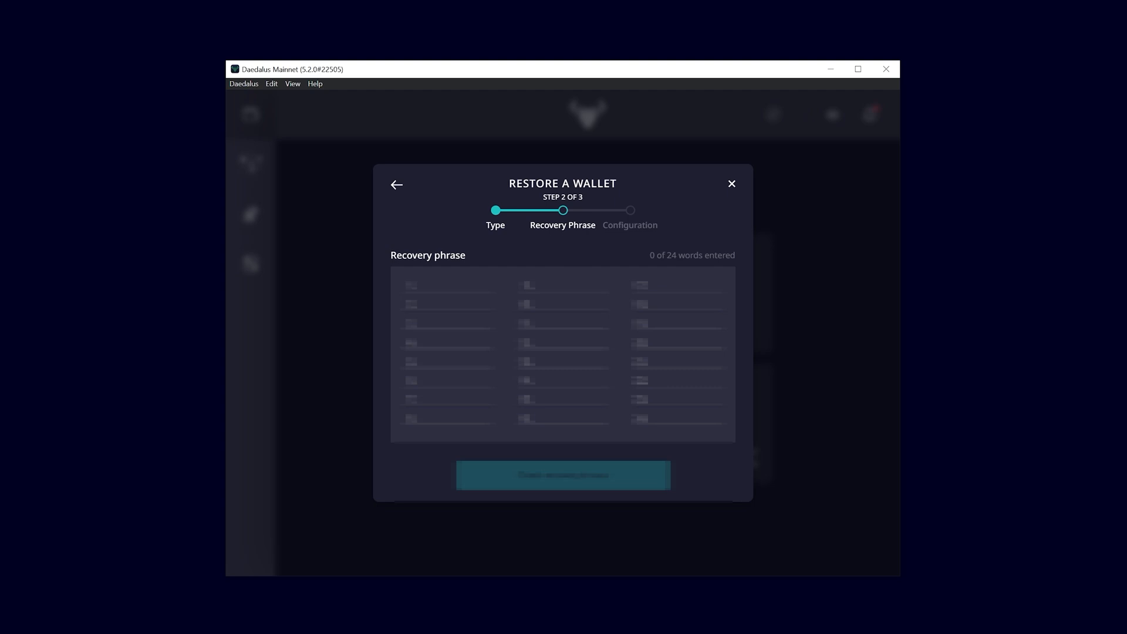
type("[blurred words][blurred words][blurred words]")
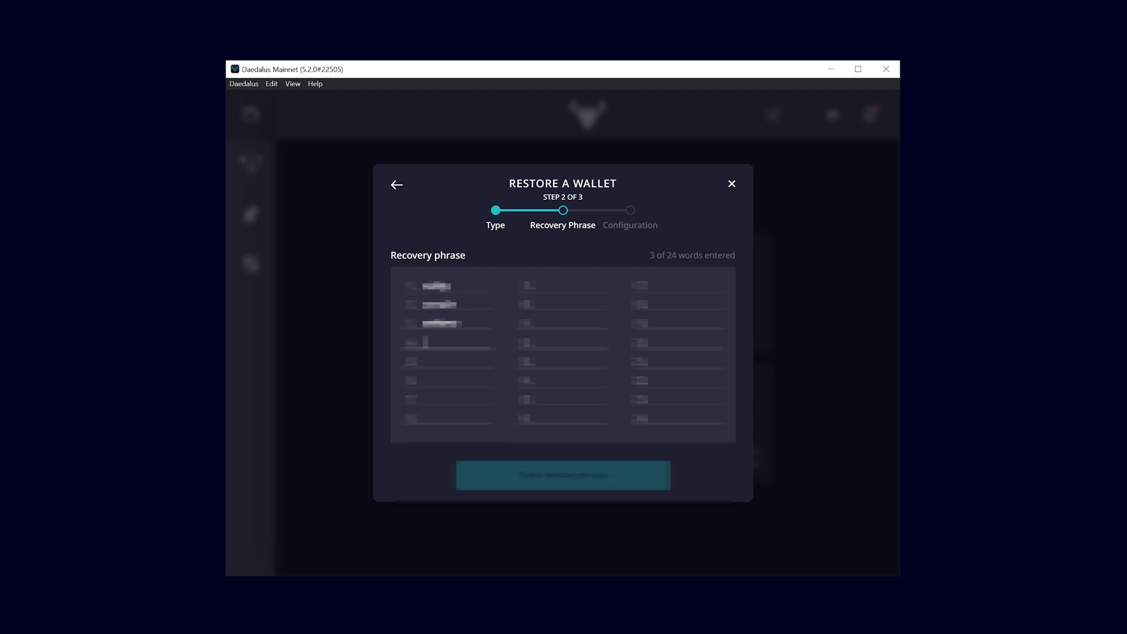
type("[blurred words][blurred words][blurred words][blurred words]")
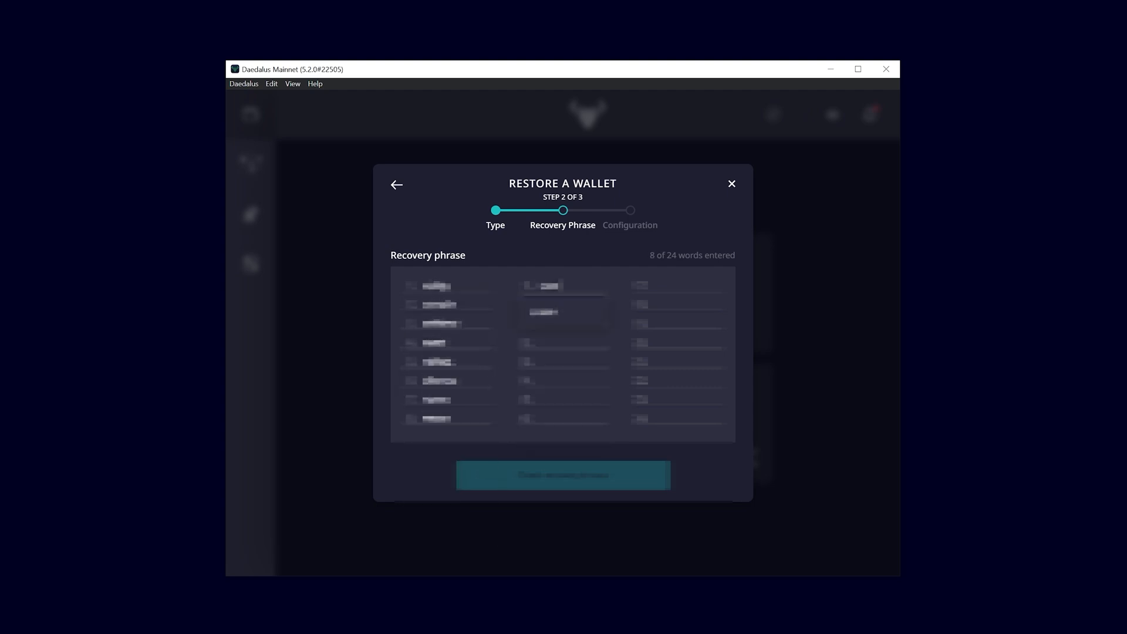
type("[blurred words][blurred words][blurred words][blurred words]")
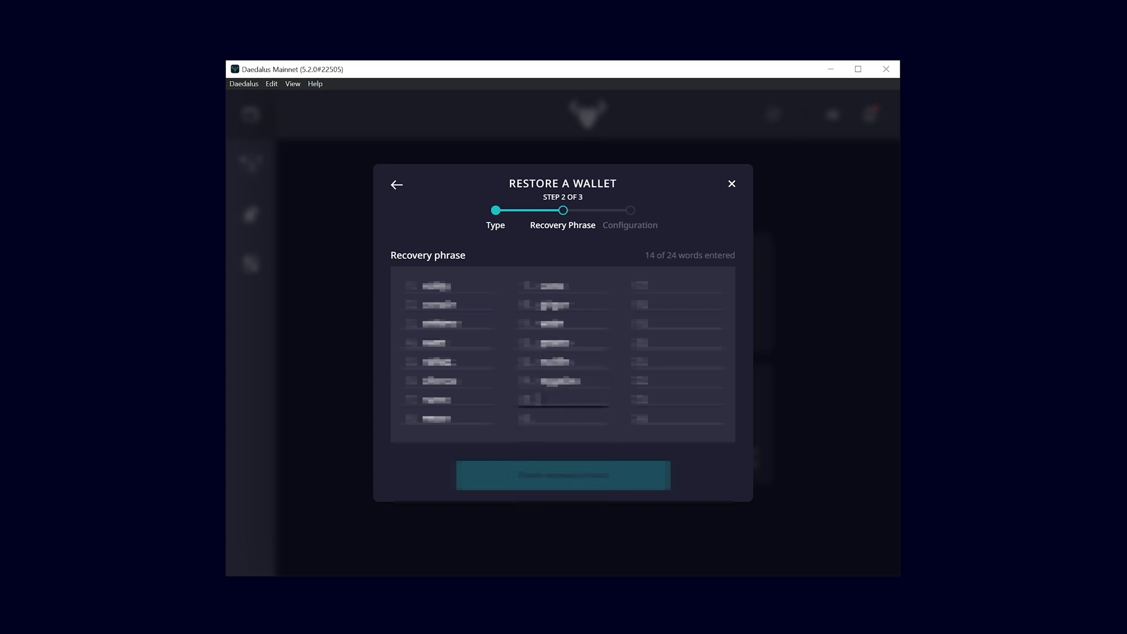
type("[blurred words][blurred words][blurred words][blurred words]")
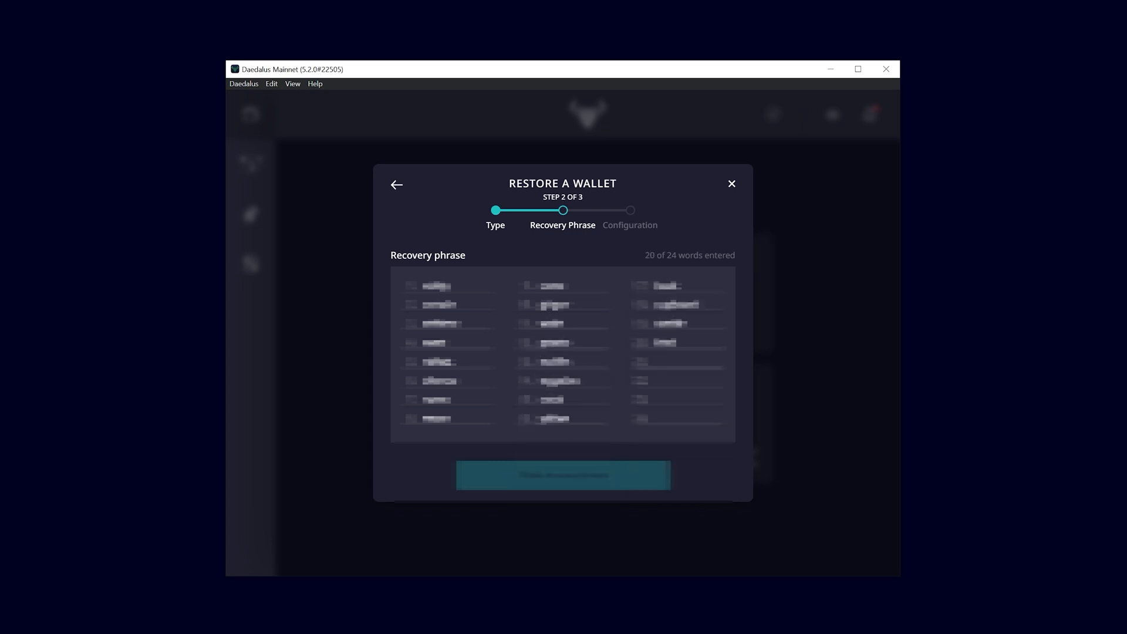
type("[blurred words][blurred words][blurred words][blurred words]")
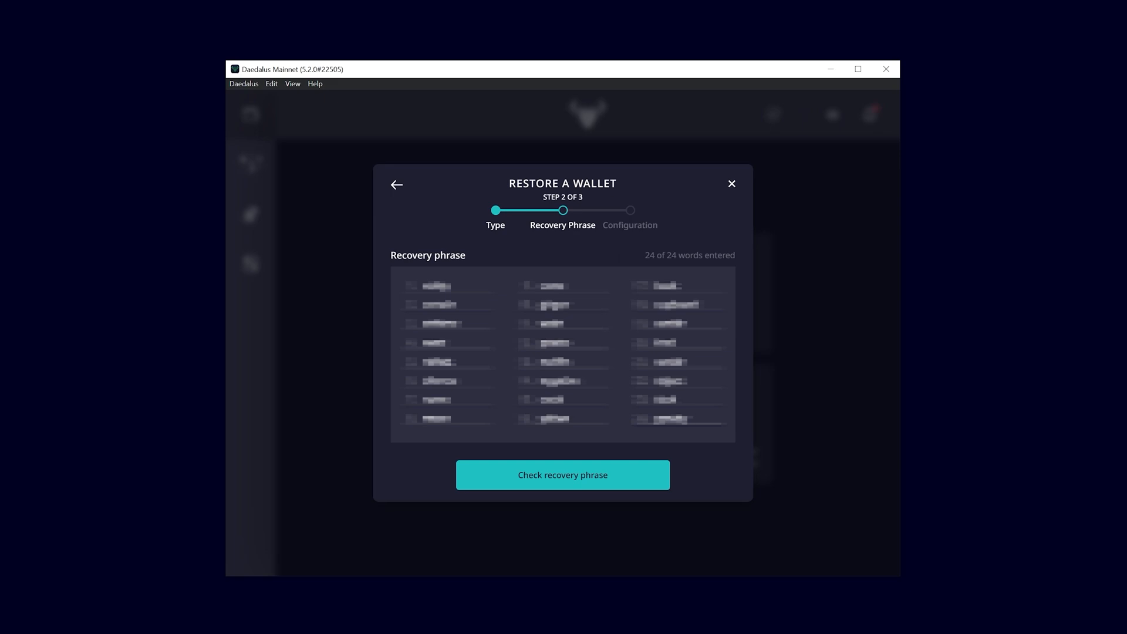
Submit the recovery phrase, name the wallet 'My Wallet' and confirm its spending password
key("Return")
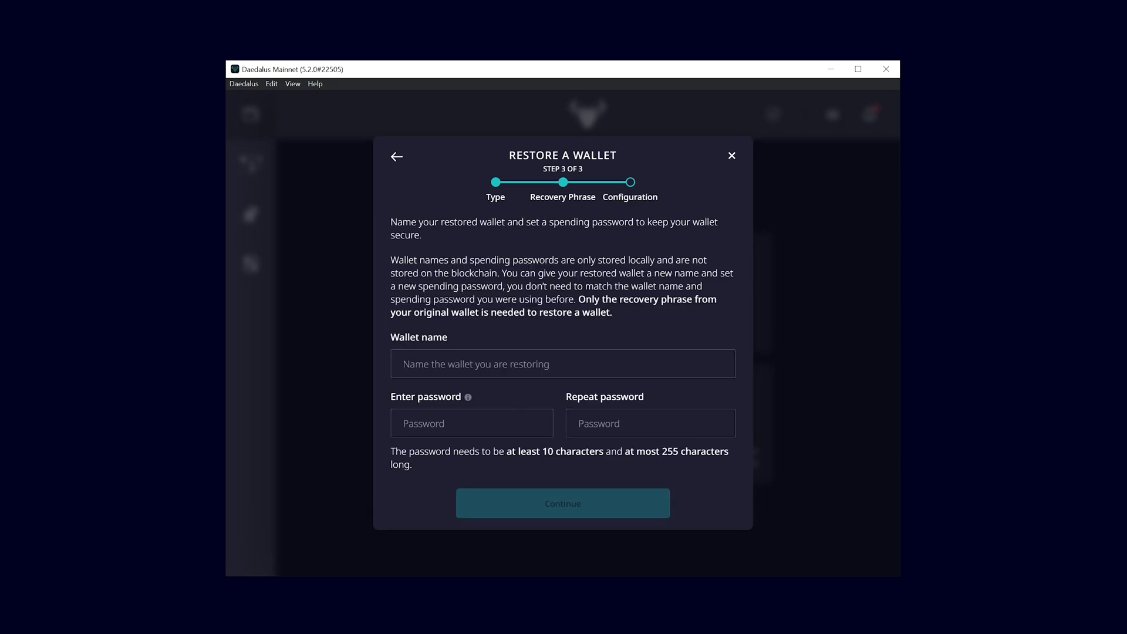
left_click(563, 364)
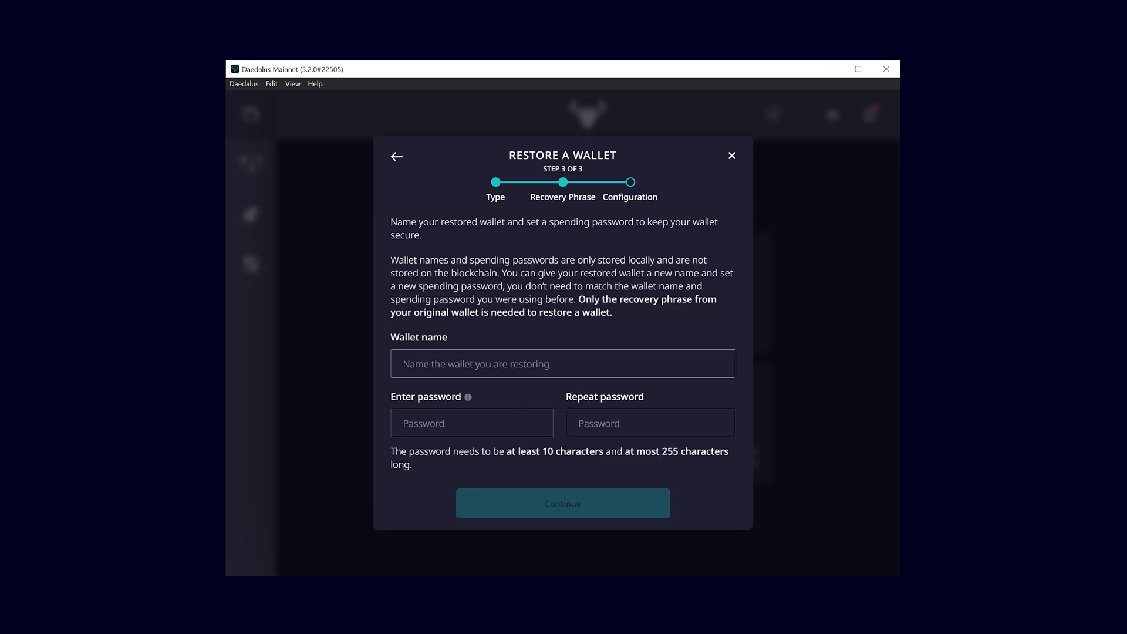
type("My Walle")
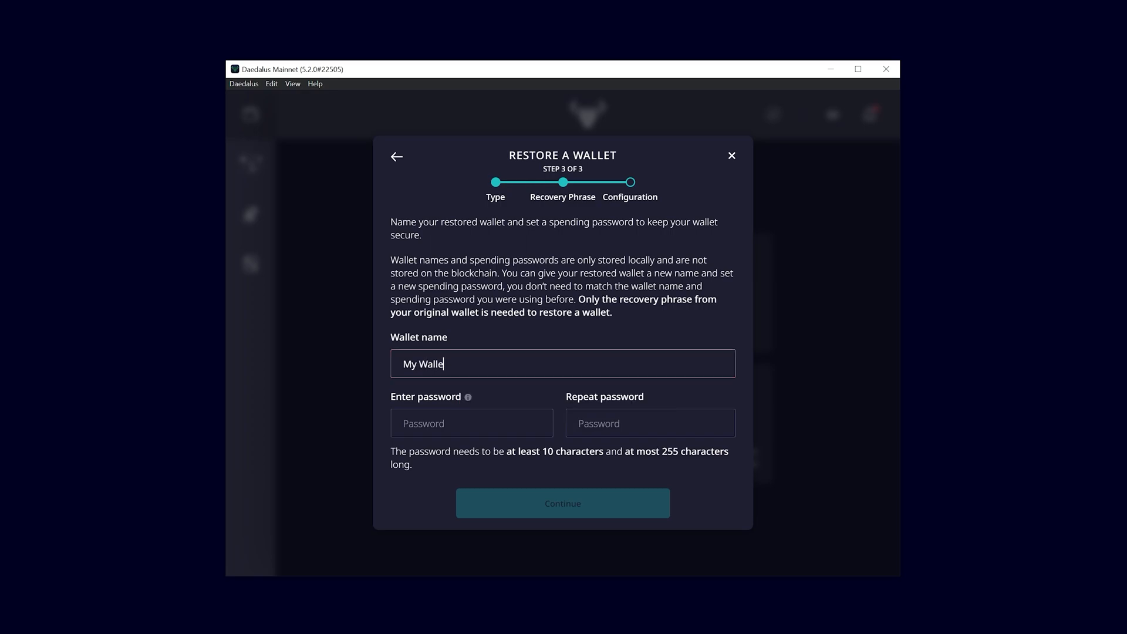
type("t")
key("Tab")
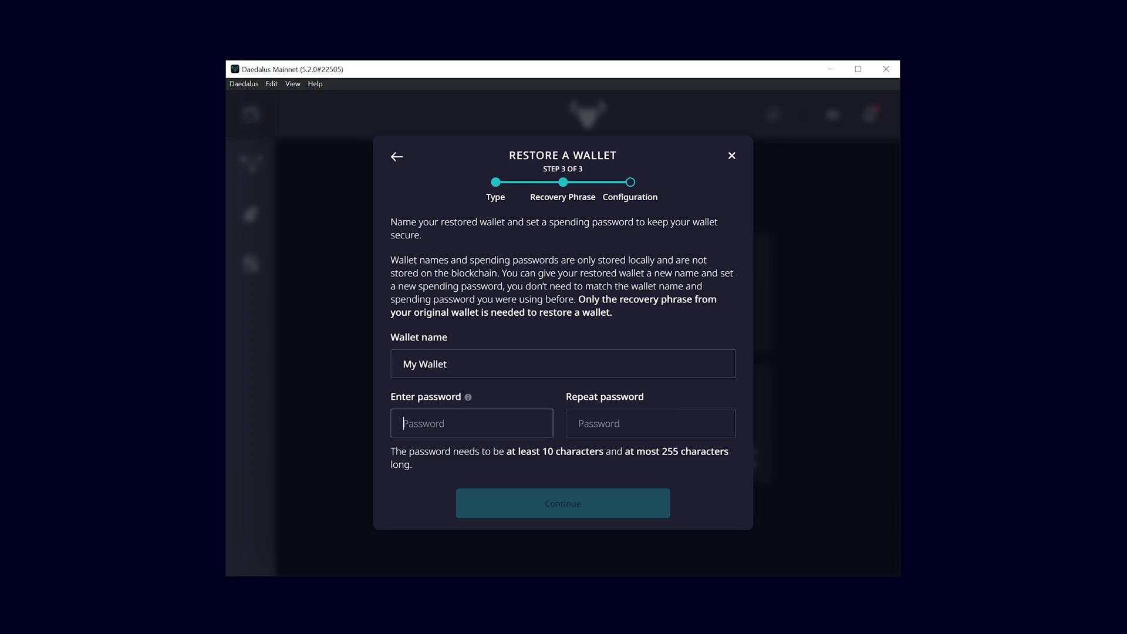
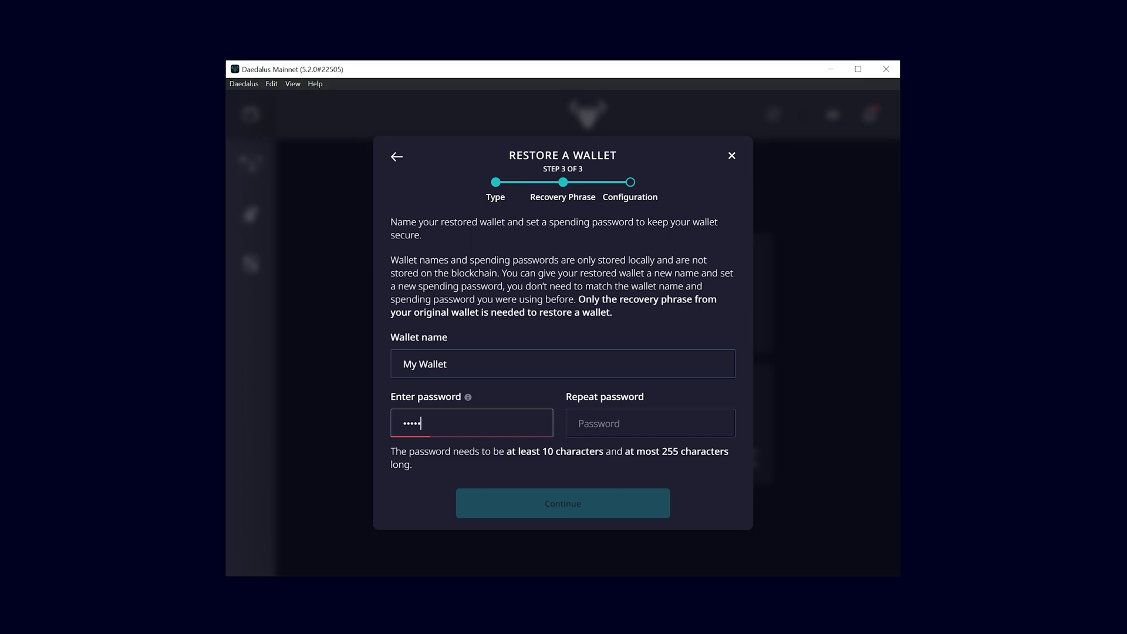
key("Tab")
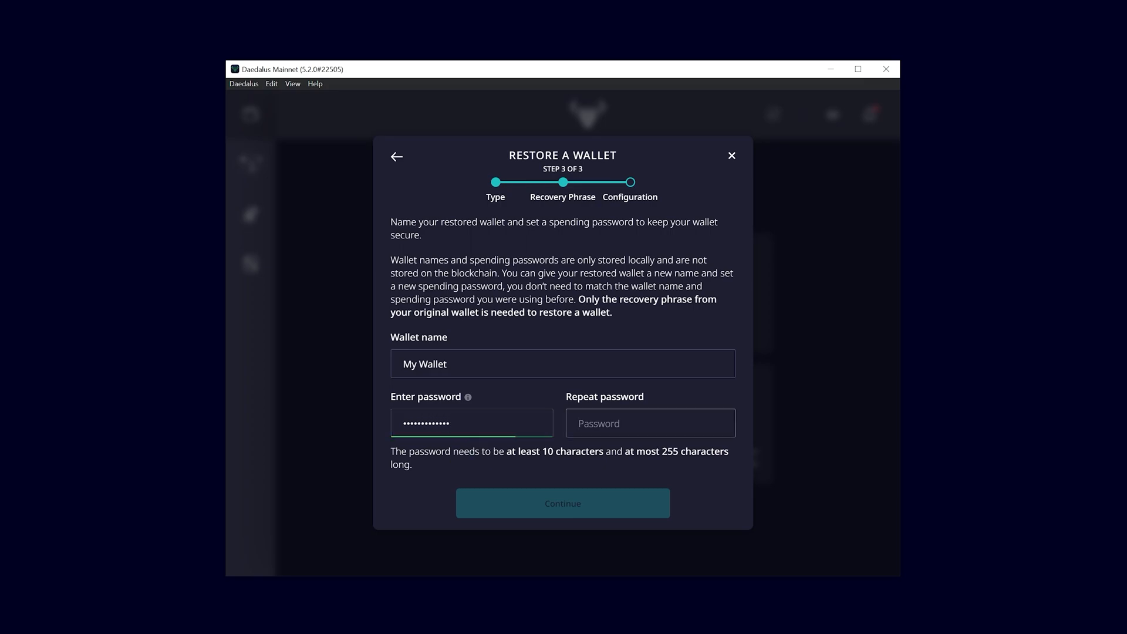
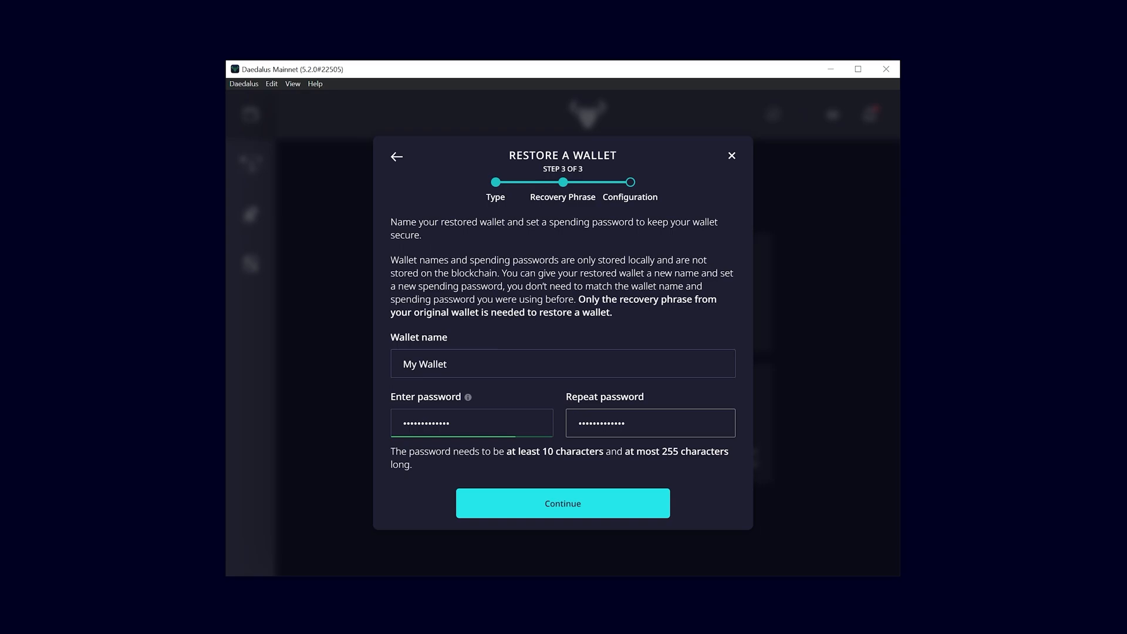
key("Return")
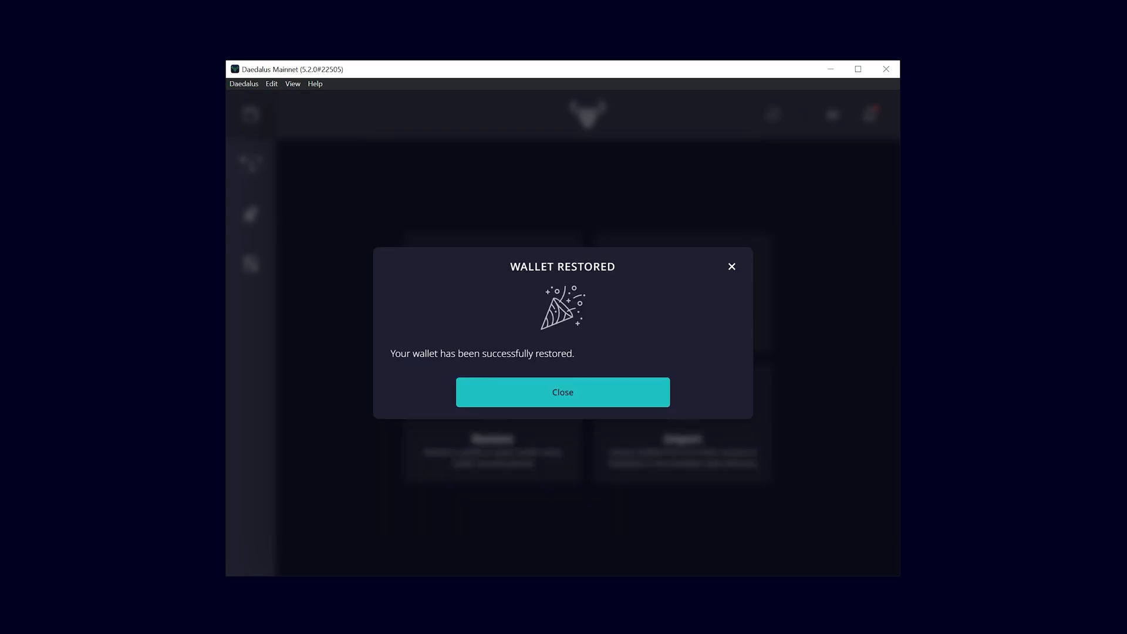
Dismiss the restore success message so My Wallet's summary shows its sync progress
key("Return")
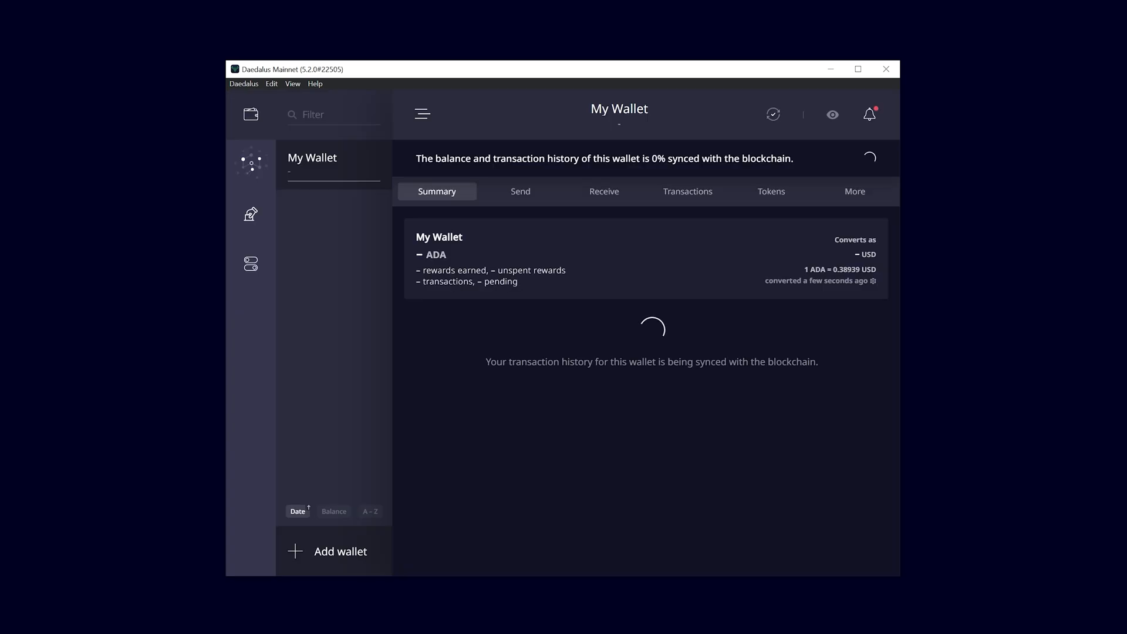